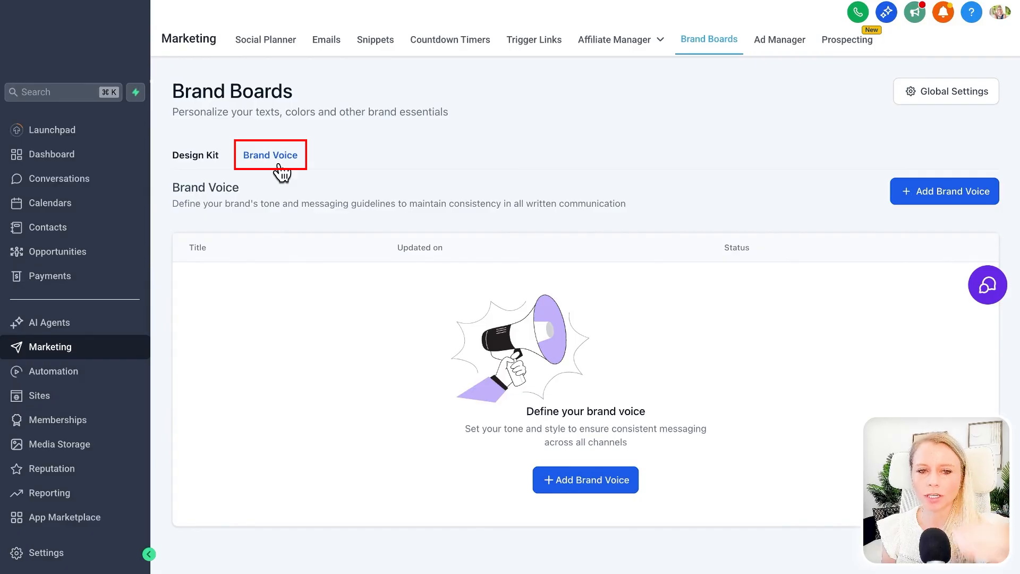
- Add a new brand voice and choose to create it from scratch
left_click(951, 194)
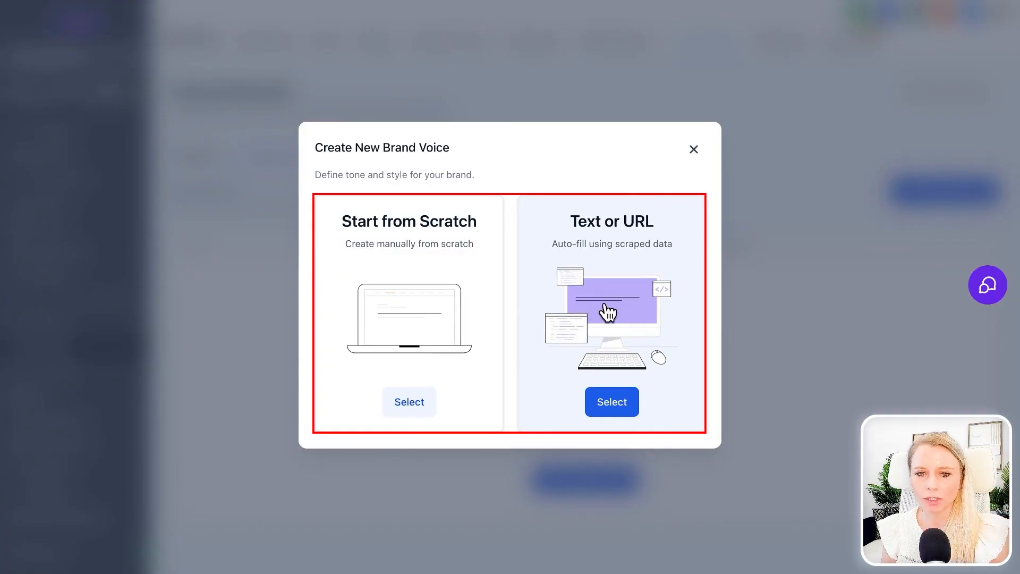
left_click(414, 401)
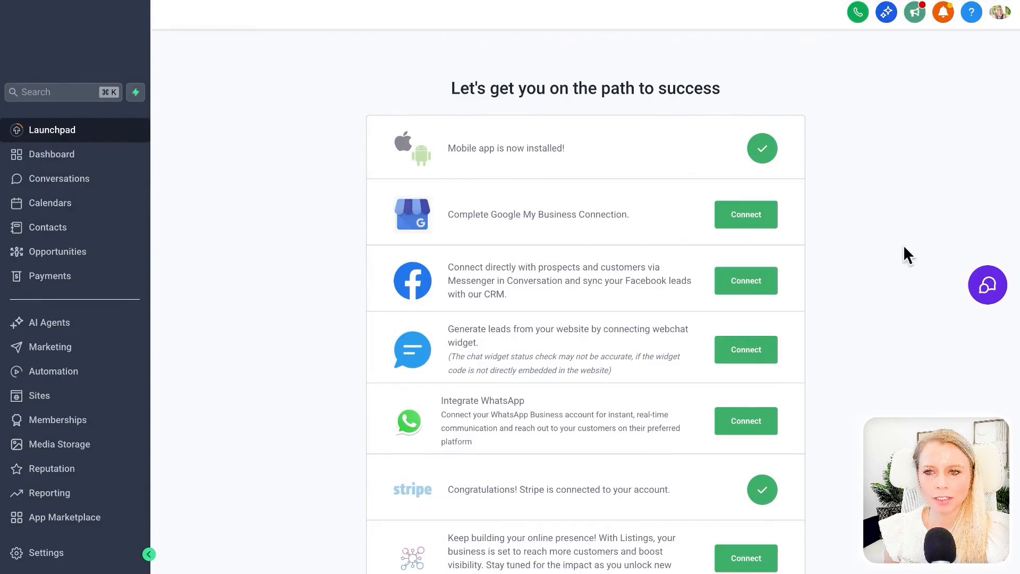
- Ask the AI assistant to "Create an email campaign", checking the brand voice selection before sending the request
left_click(886, 15)
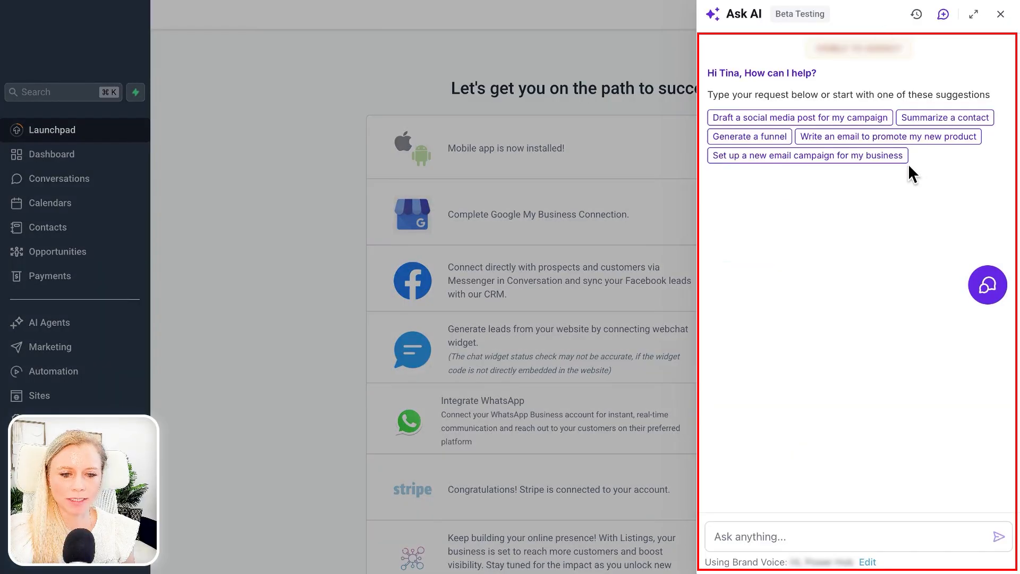
left_click(746, 538)
type("Create an email campaign")
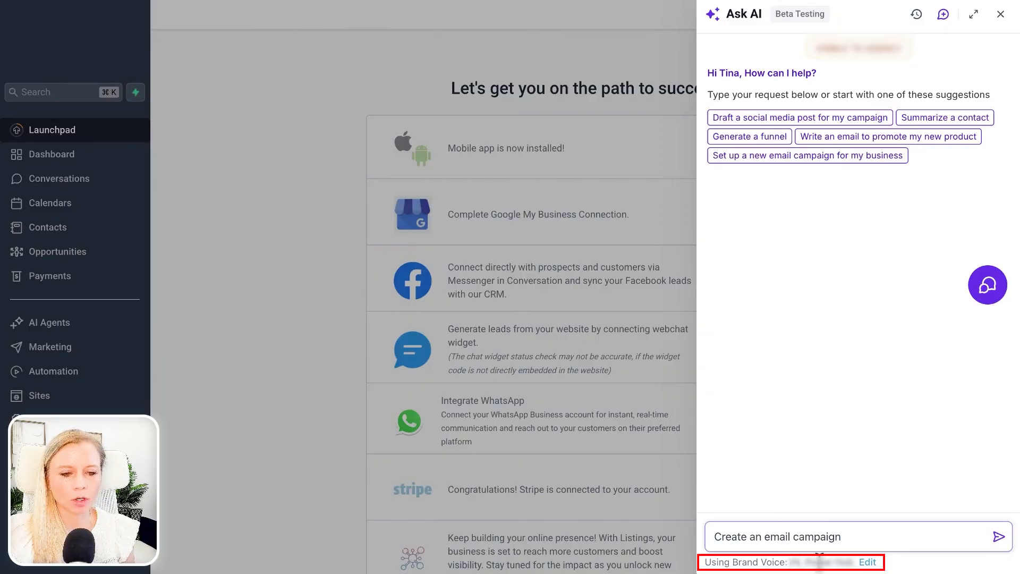
left_click(868, 562)
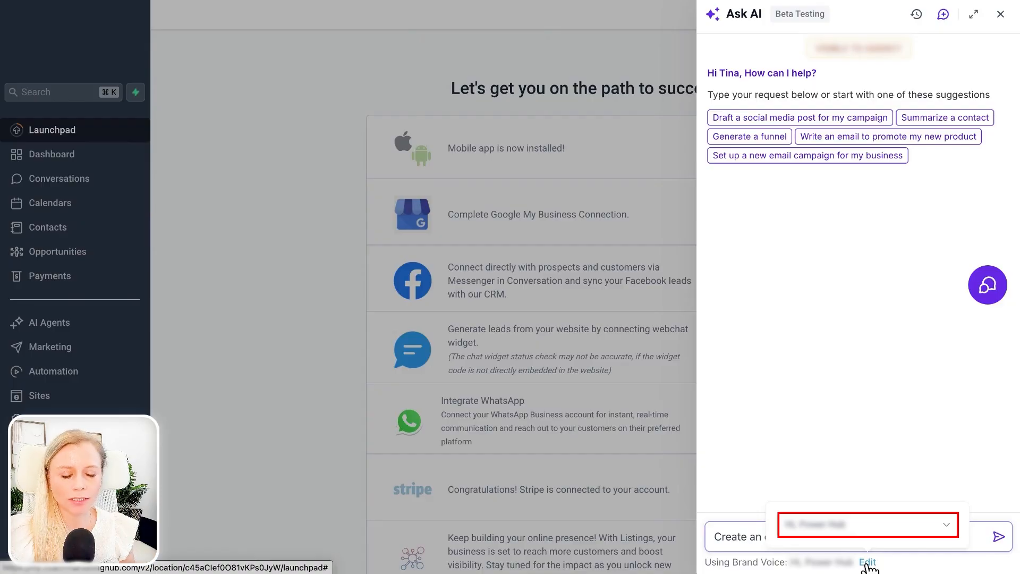
left_click(998, 537)
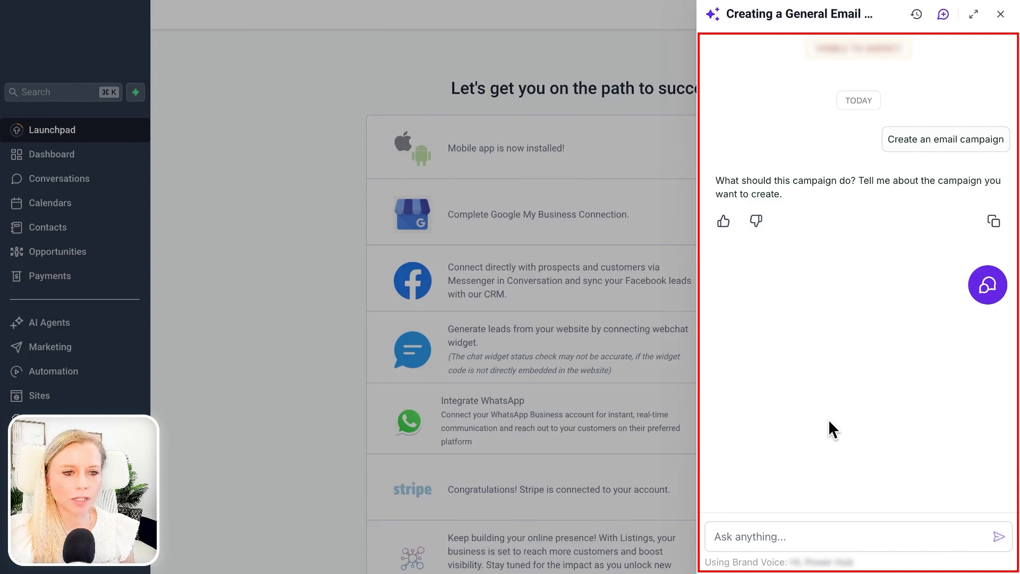
- Reply to the AI assistant with the campaign purpose "it should sell my ticketing support portal for black friday"
left_click(772, 538)
type("it should sell my ticketing support portal for black")
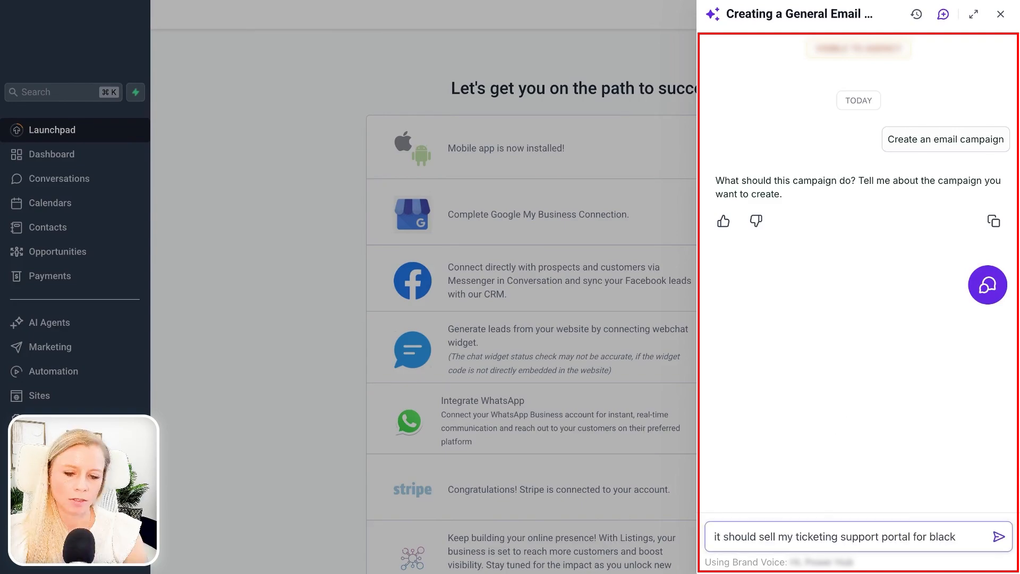
type(" friday")
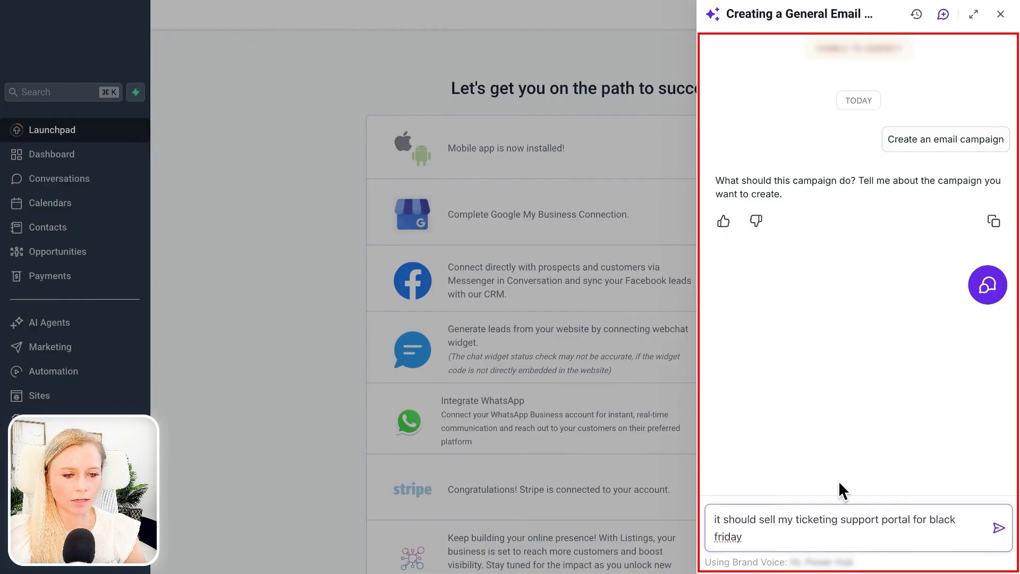
left_click(998, 528)
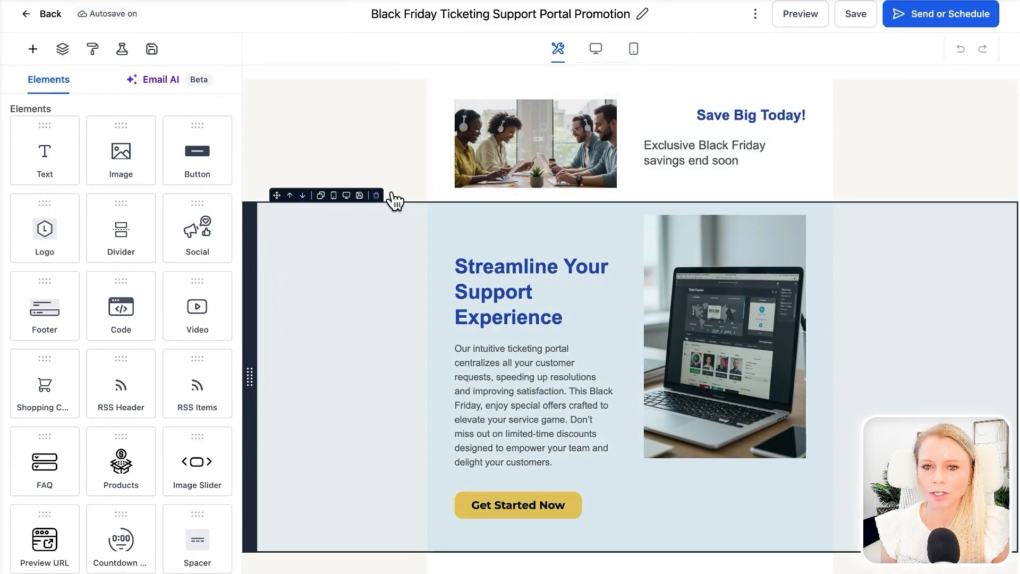
- Examine the sections of the generated Black Friday email and the settings of its Get Started Now button
left_click(481, 139)
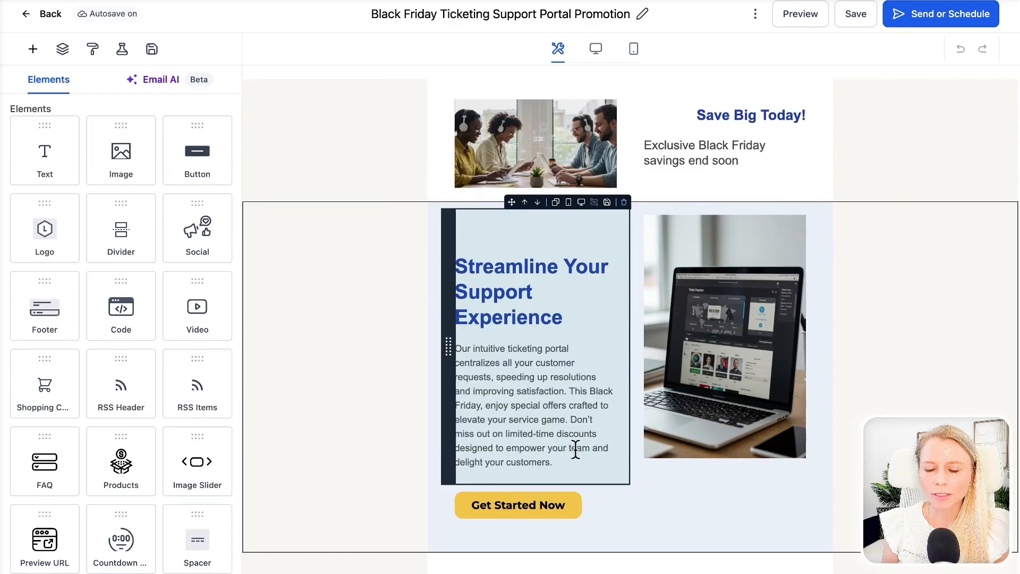
scroll(593, 451, "down", 9)
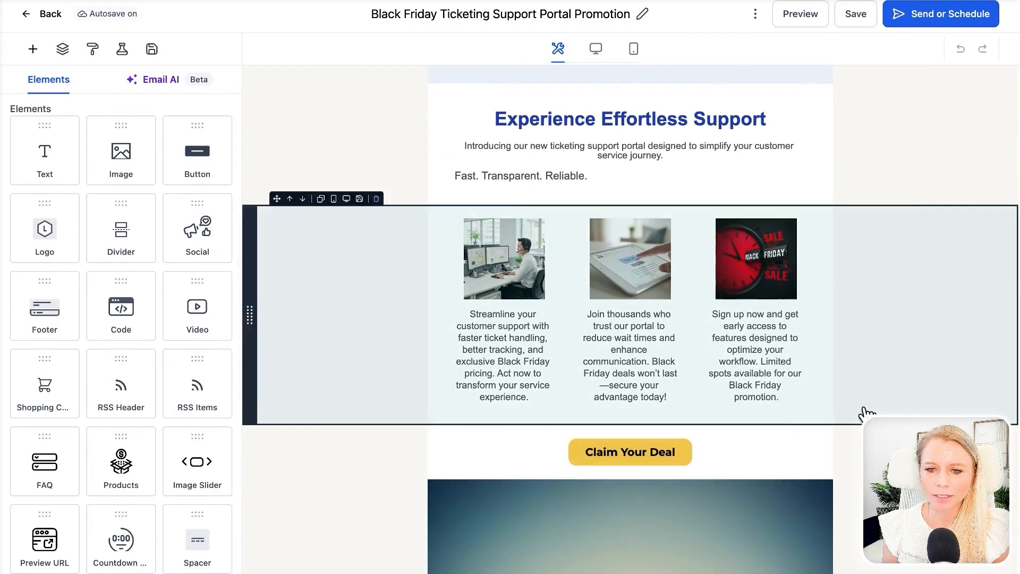
scroll(616, 335, "down", 1)
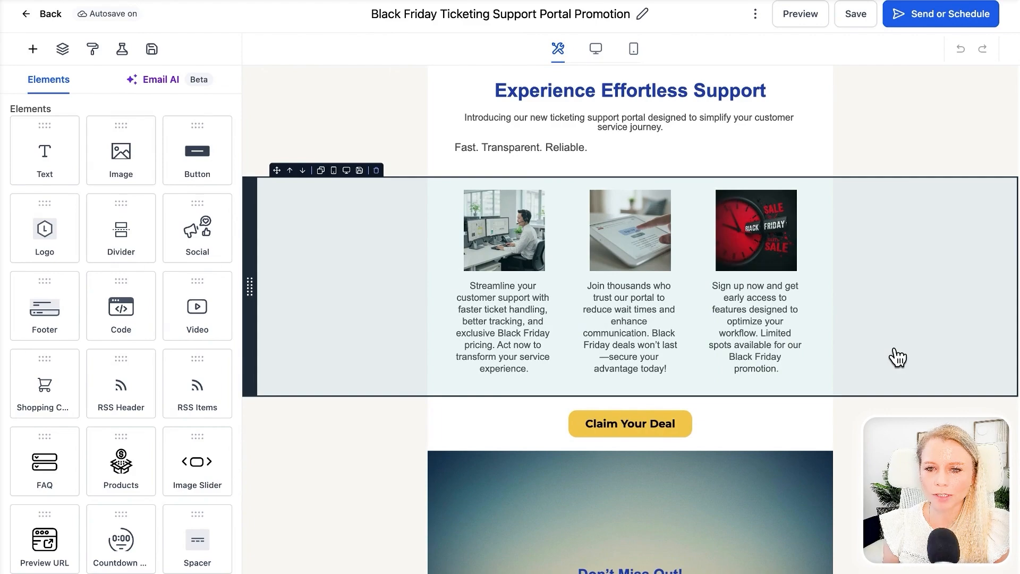
scroll(927, 368, "down", 5)
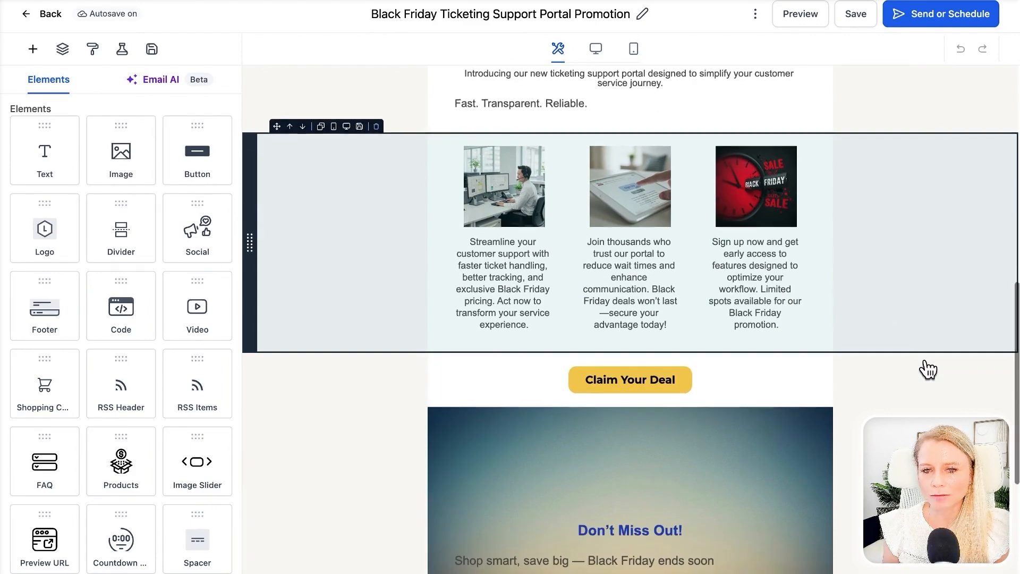
scroll(927, 366, "up", 10)
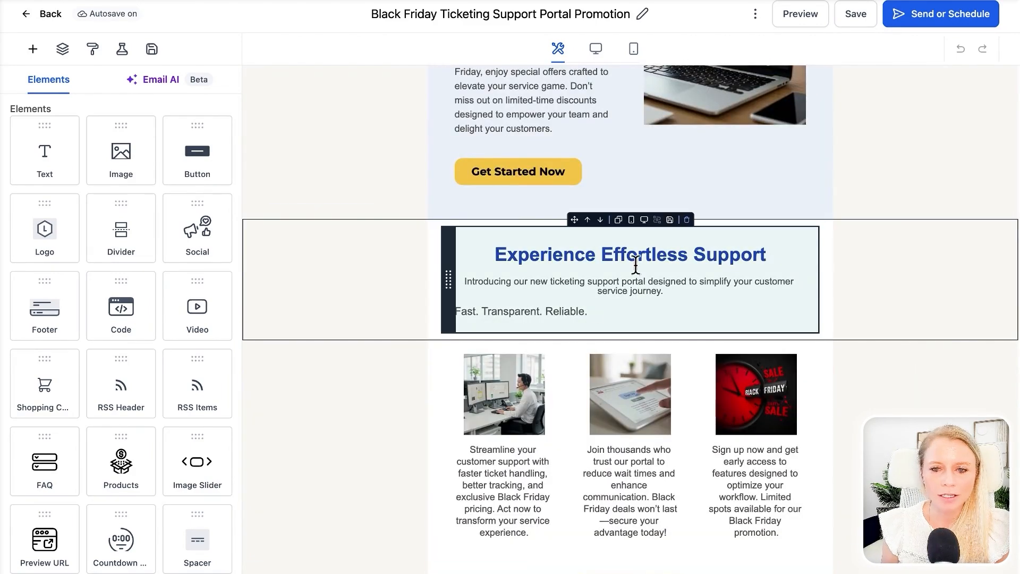
scroll(676, 187, "up", 4)
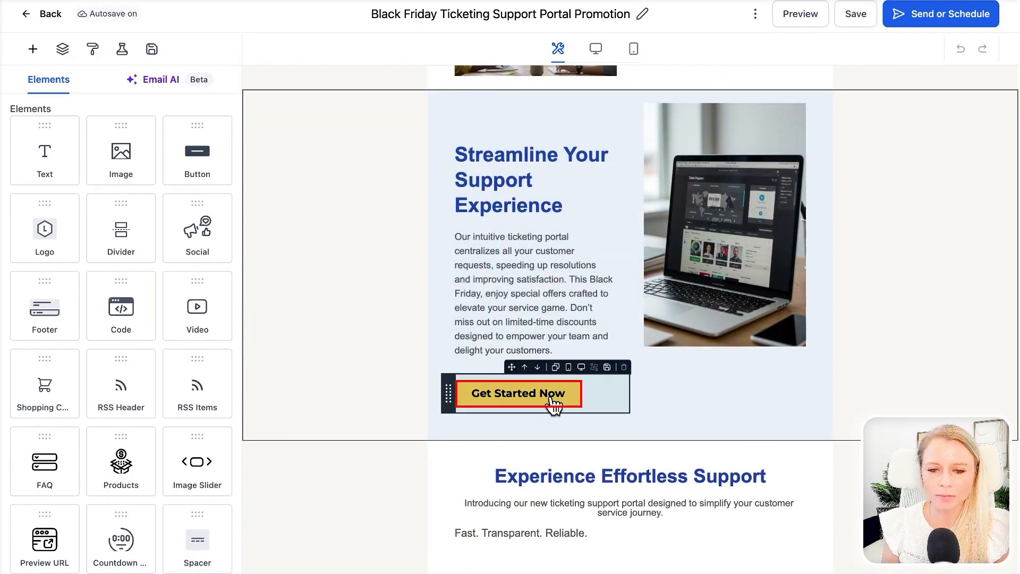
left_click(549, 403)
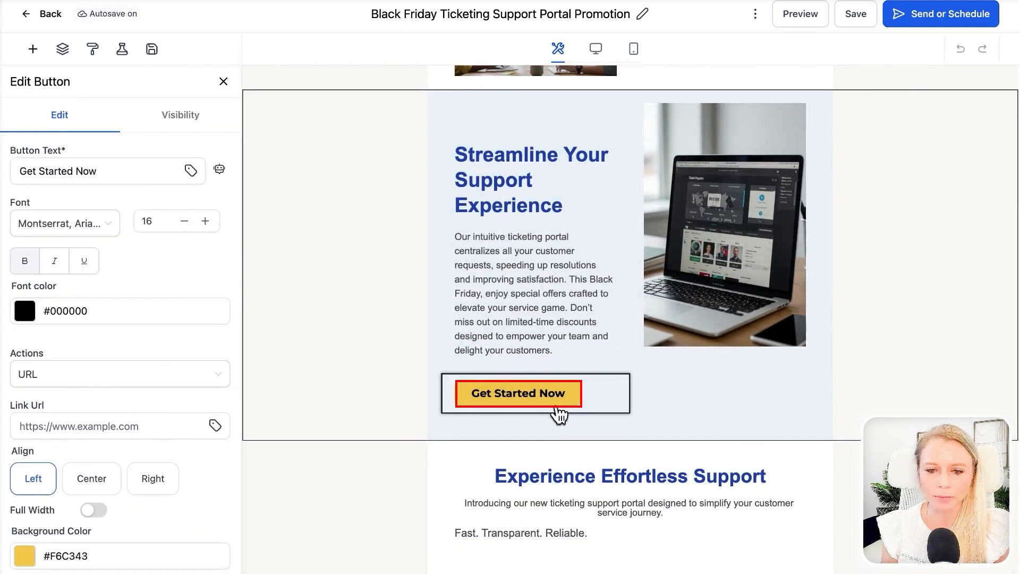
scroll(5, 489, "down", 3)
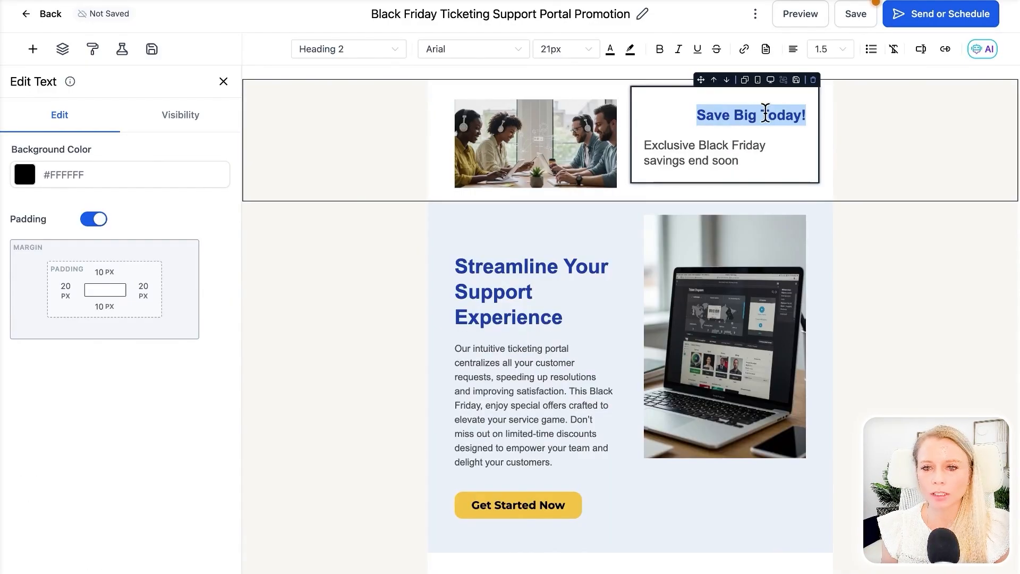
- Left-align the "Save Big Today!" heading in the email's header section
left_click(793, 49)
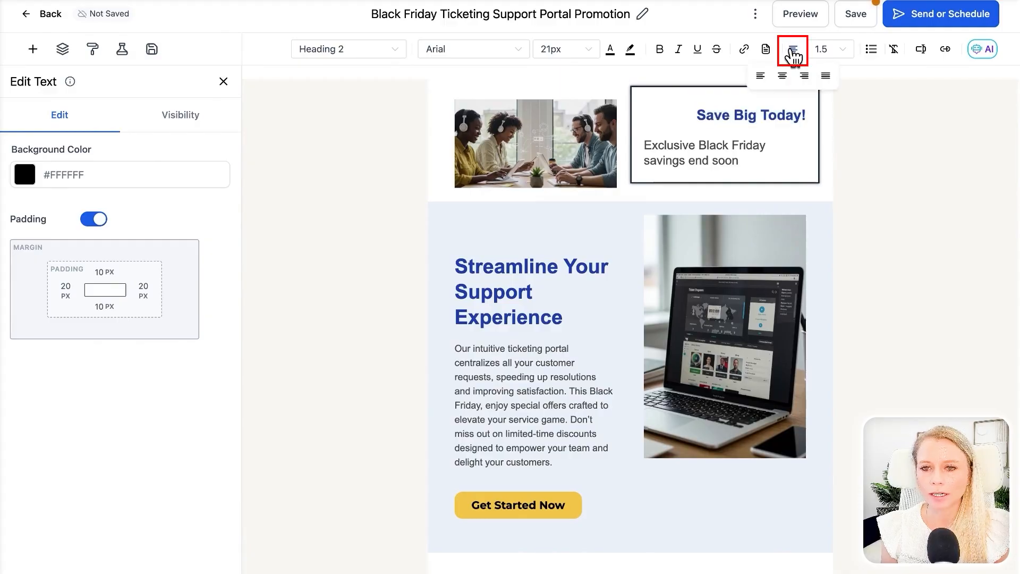
left_click(761, 76)
left_click(364, 337)
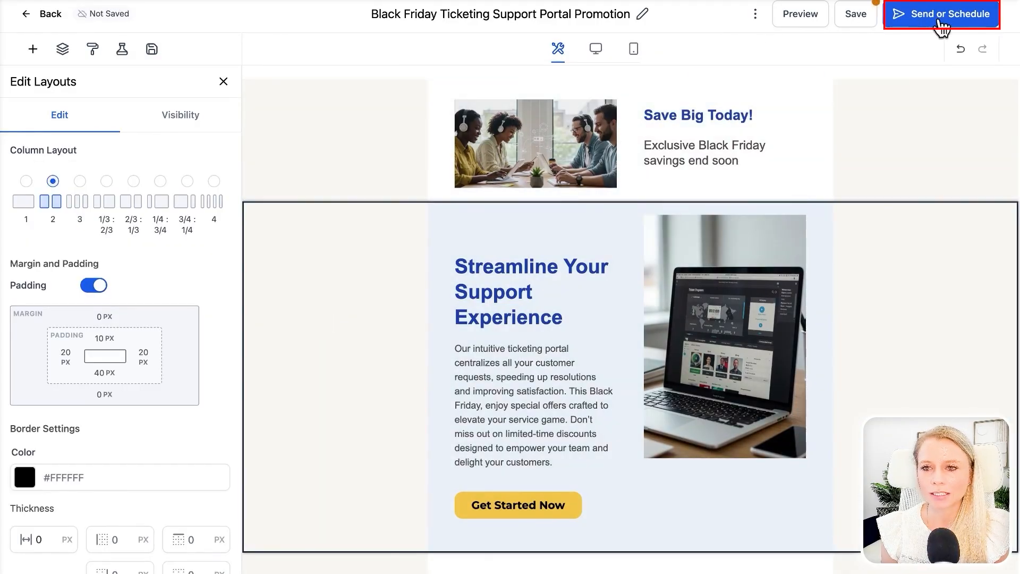
- Open the campaign's send and schedule settings and examine the email preview, subject line variants, preview text and recipients
left_click(941, 16)
scroll(693, 360, "down", 3)
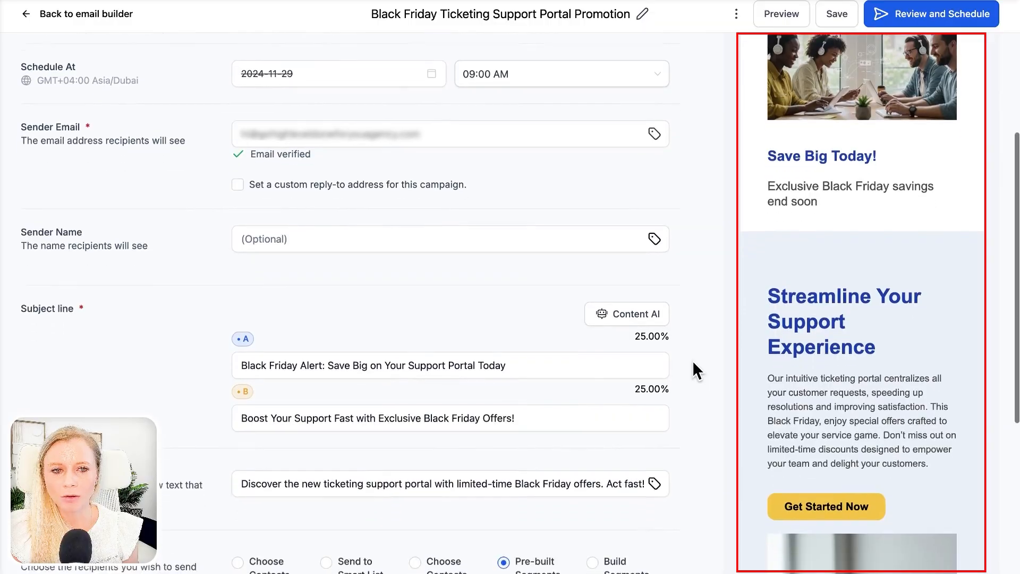
scroll(871, 286, "down", 15)
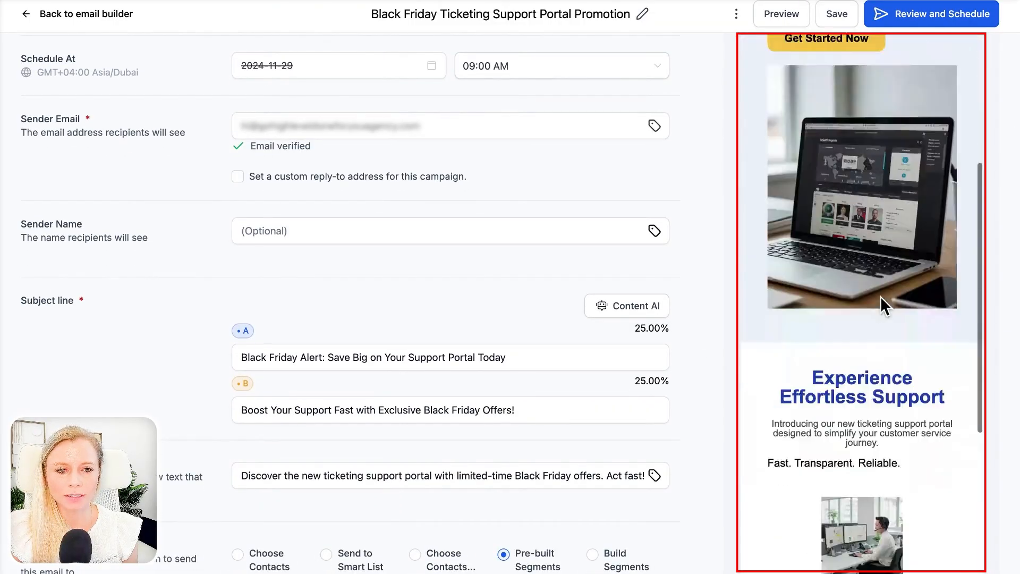
scroll(880, 297, "down", 4)
scroll(880, 297, "up", 15)
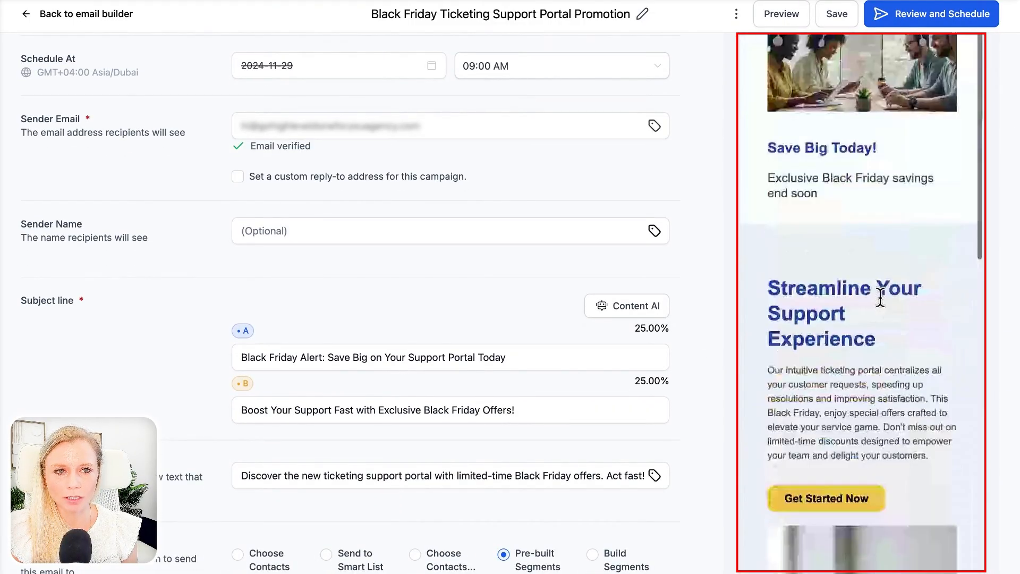
scroll(699, 353, "down", 1)
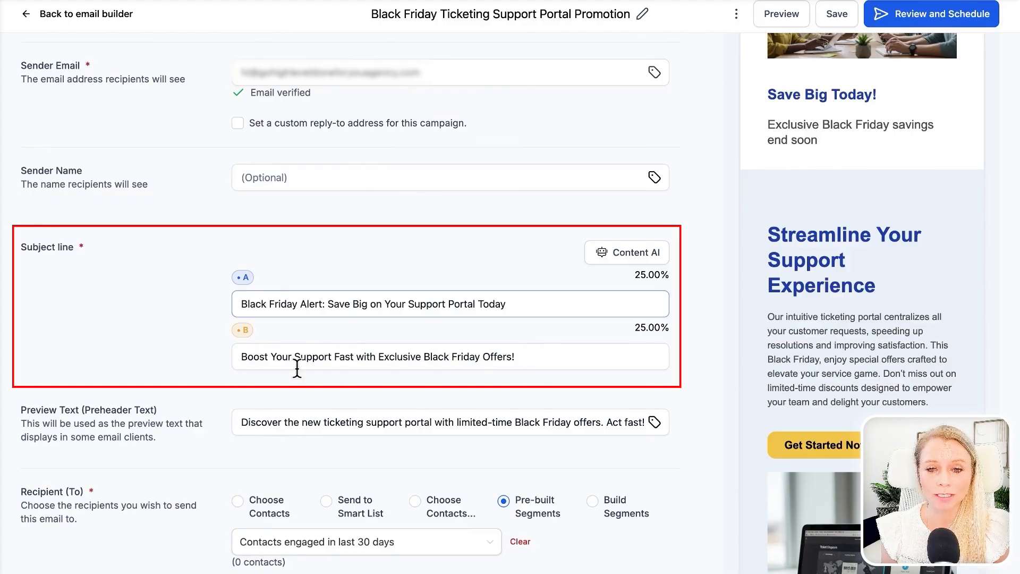
scroll(508, 393, "down", 3)
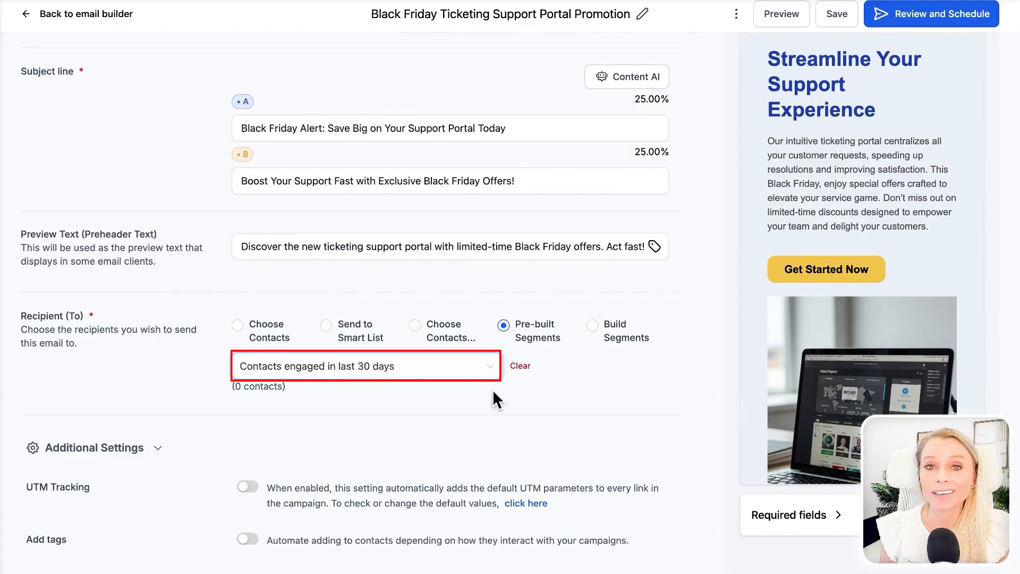
- Check the available pre-built recipient segments, keeping the current one, and switch the recipient method to Choose Contacts
left_click(489, 372)
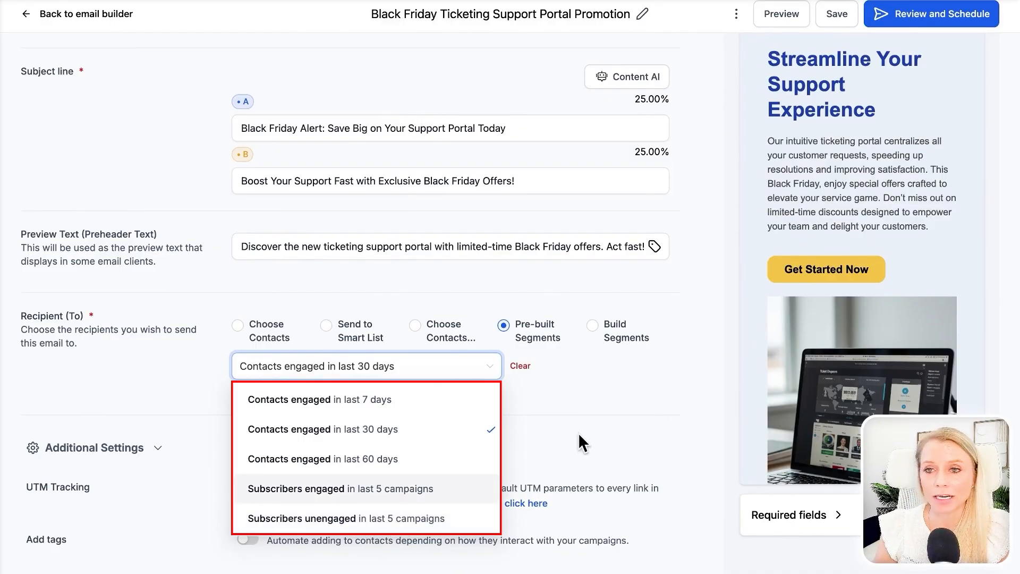
left_click(560, 432)
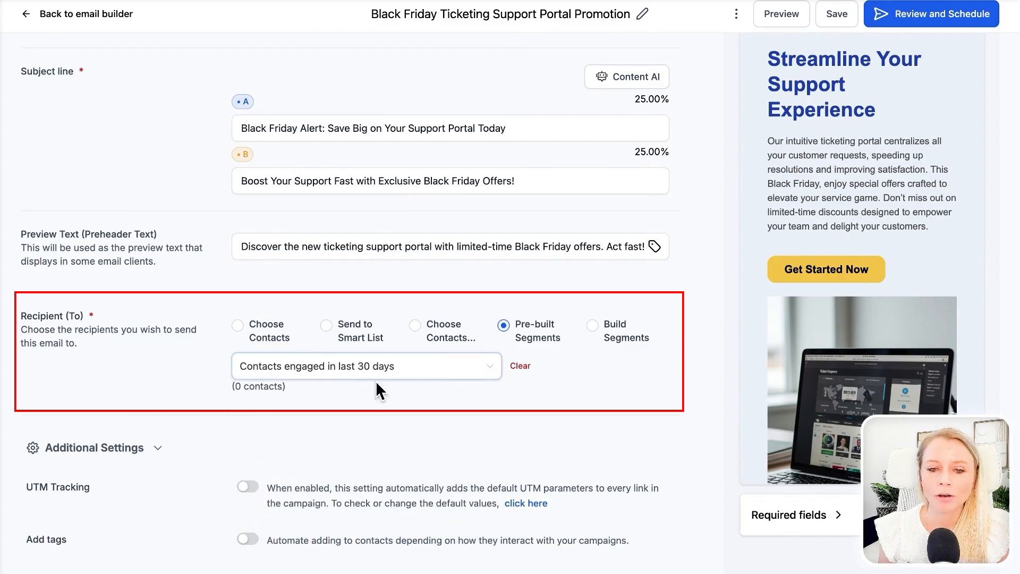
left_click(237, 326)
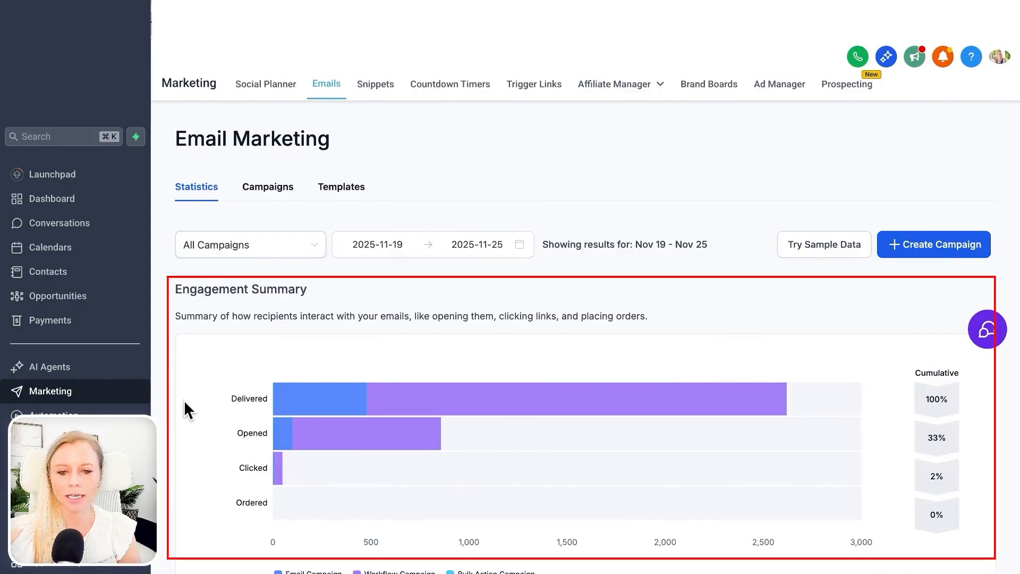
- Examine the email performance statistics and open the ranking metric choices for the top performing emails
scroll(184, 399, "down", 10)
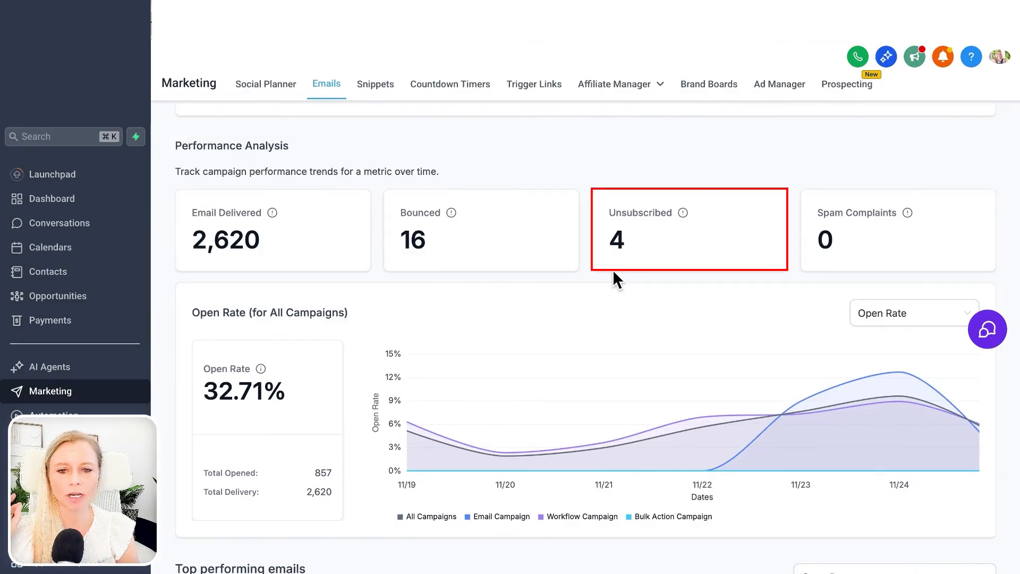
scroll(197, 280, "down", 5)
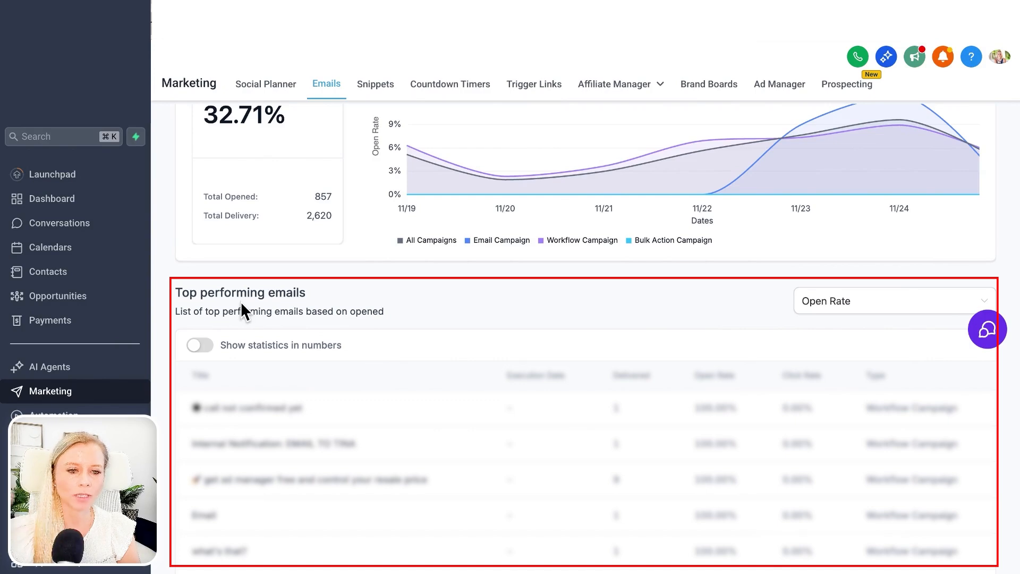
left_click(815, 310)
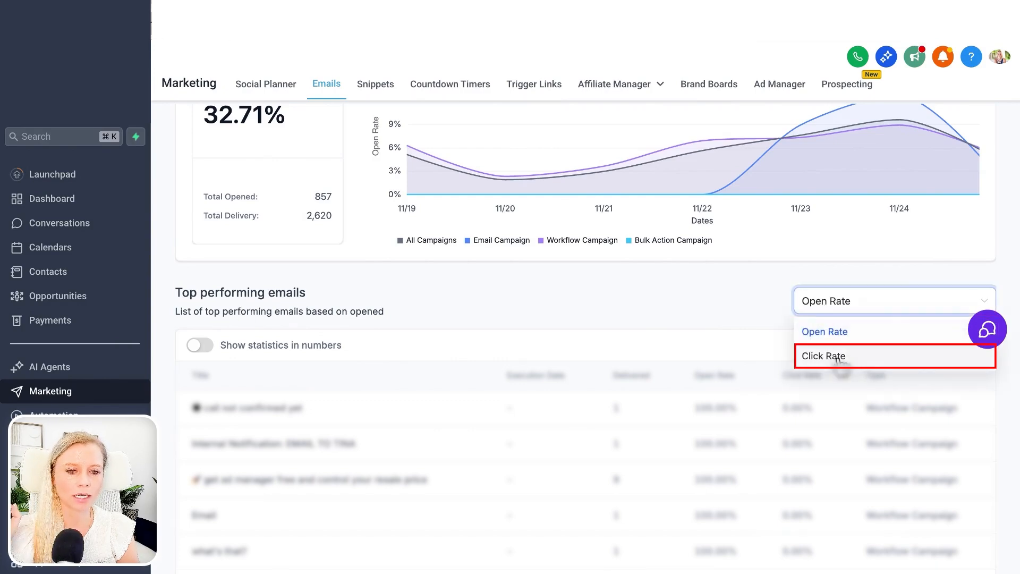